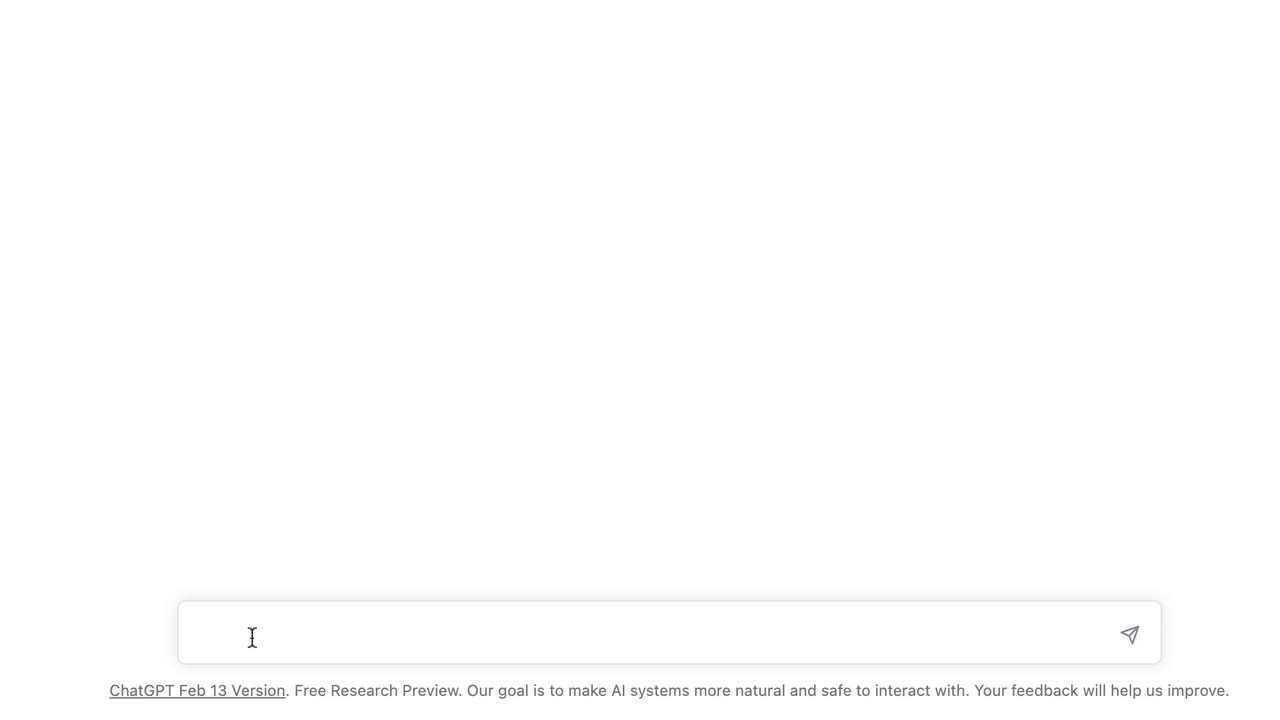
Step: Ask ChatGPT for 100 words describing an amazing-looking ocean-inspired bar of soap
text(provide me with 100 wor)
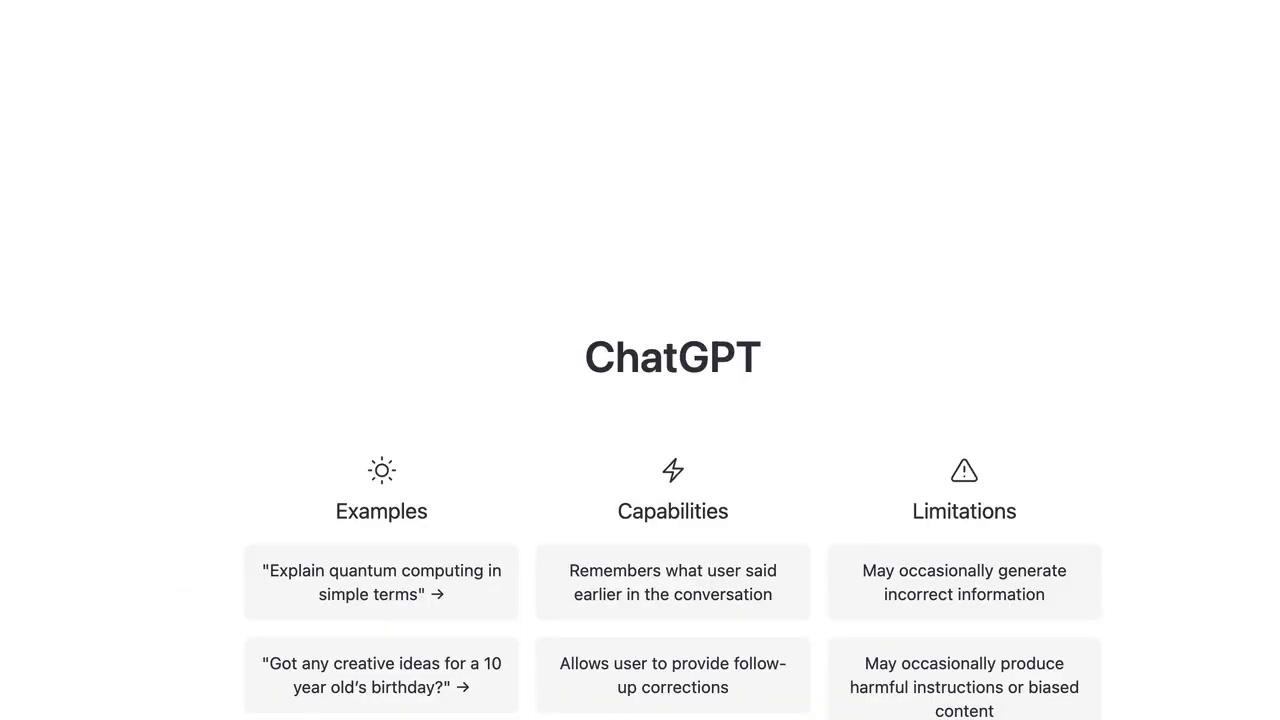
key(Return)
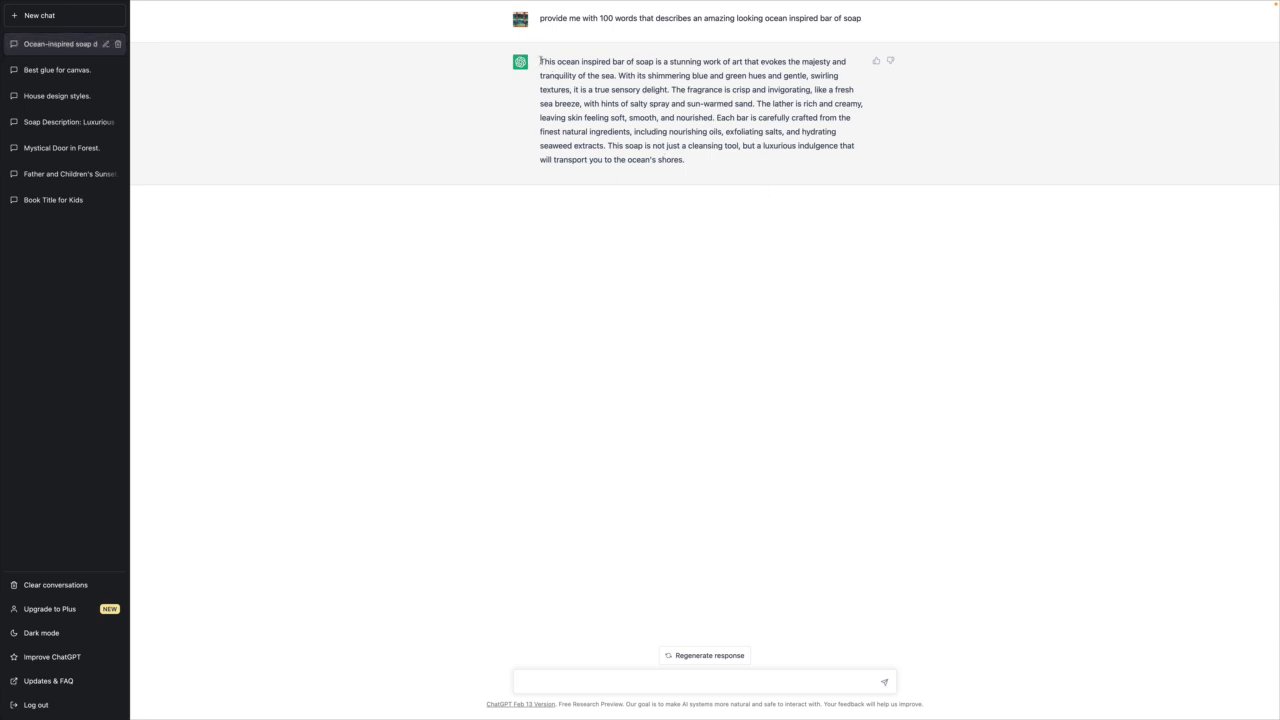
Step: Select ChatGPT's soap description reply and switch to the Midjourney Bot DM in Discord
drag(540, 61, 707, 157)
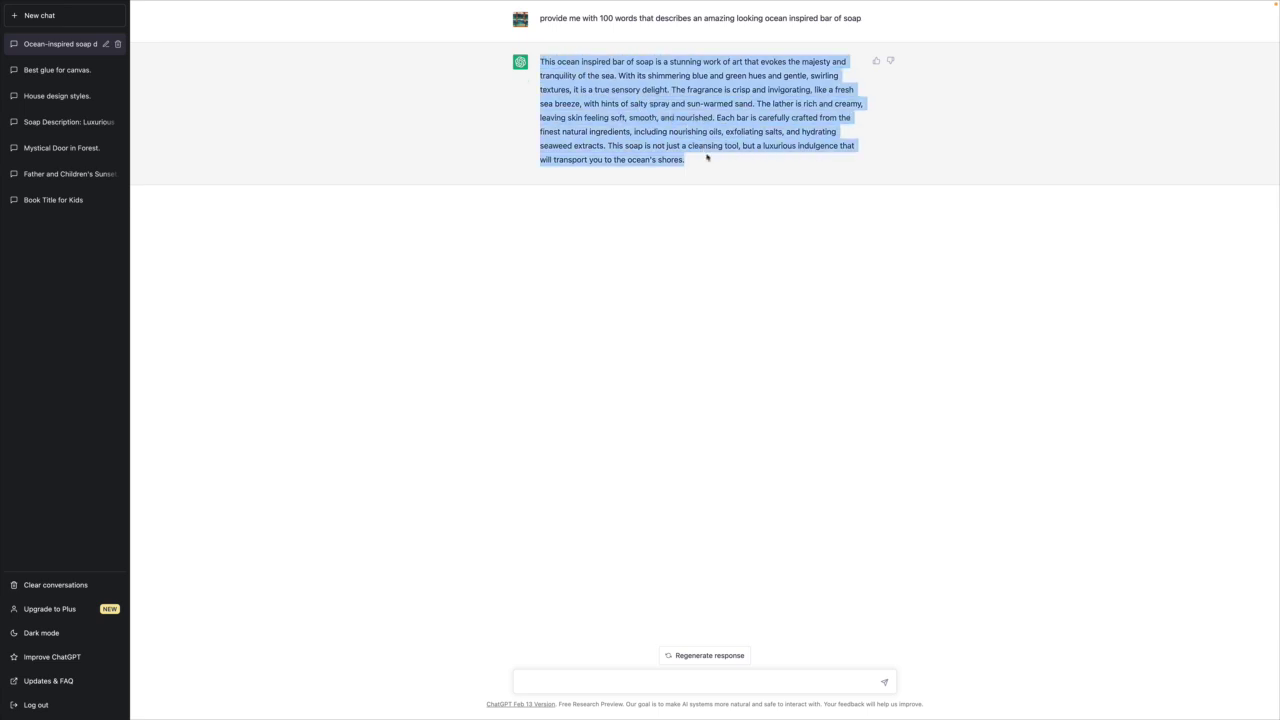
key(super+Tab)
key(super+Tab)
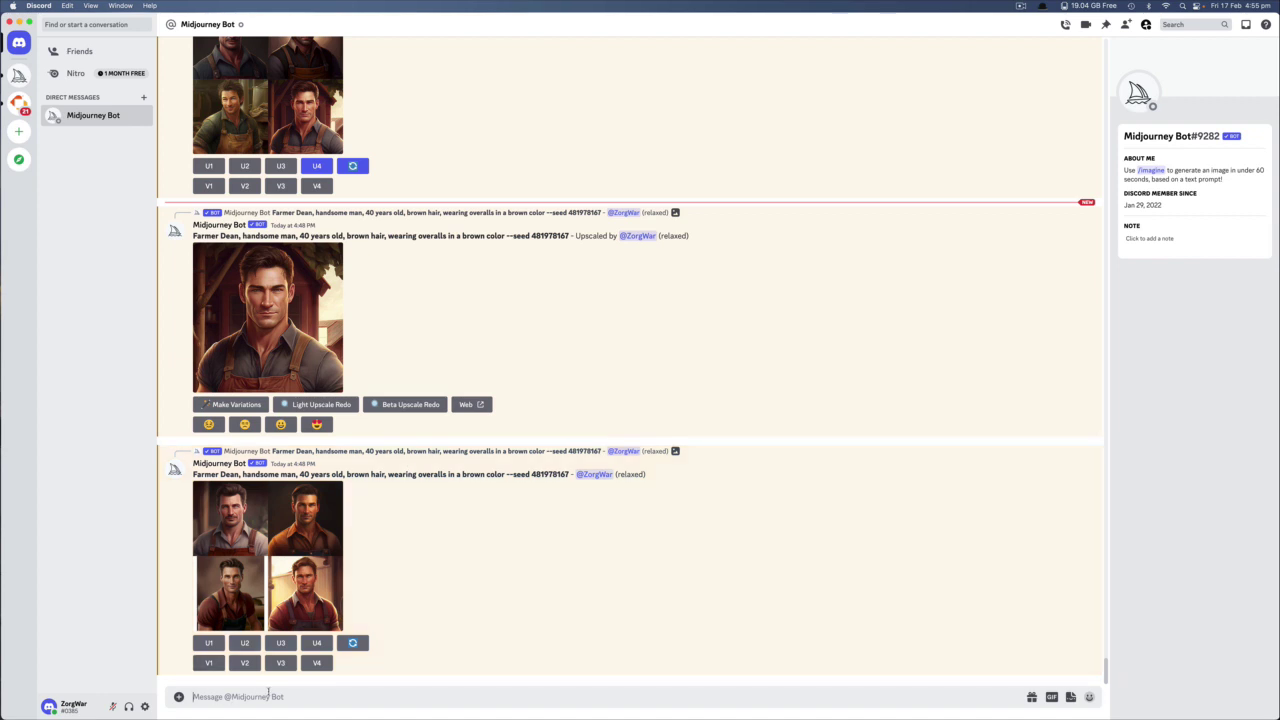
Step: Send /imagine with the prompt 'Door in a kitchen with magic and spells'
text(/imagi)
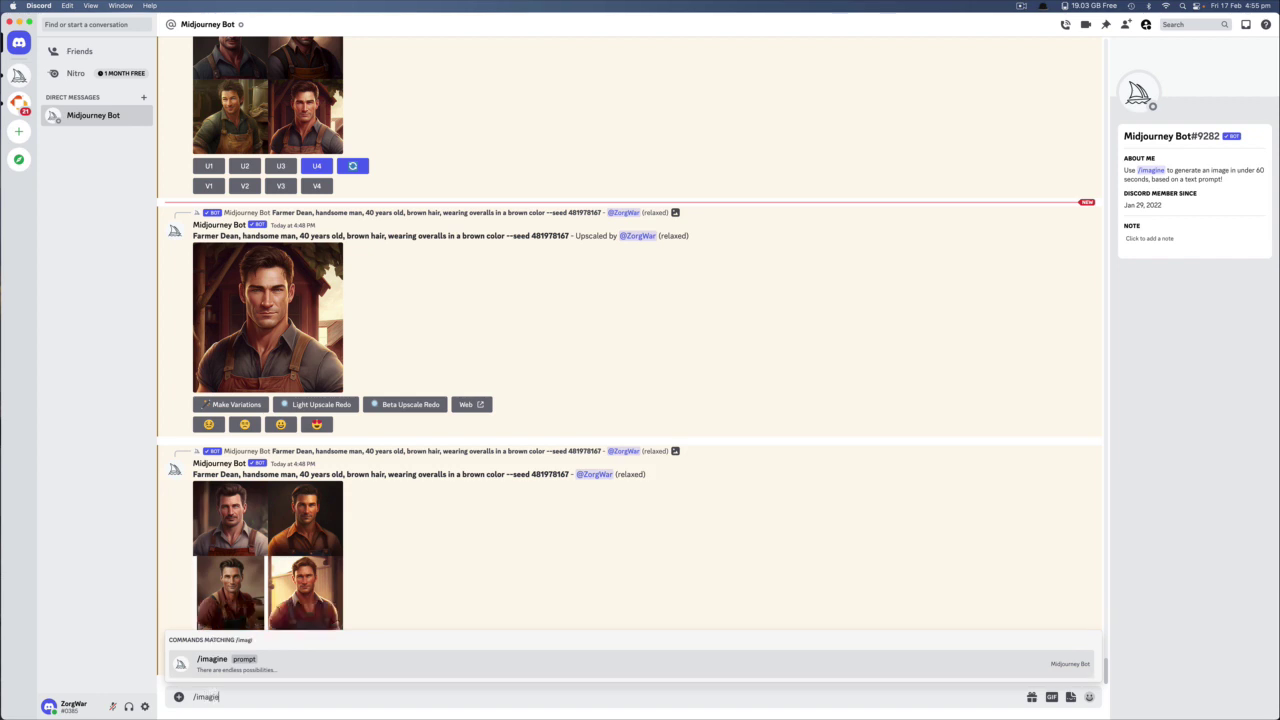
text(ne)
key(Tab)
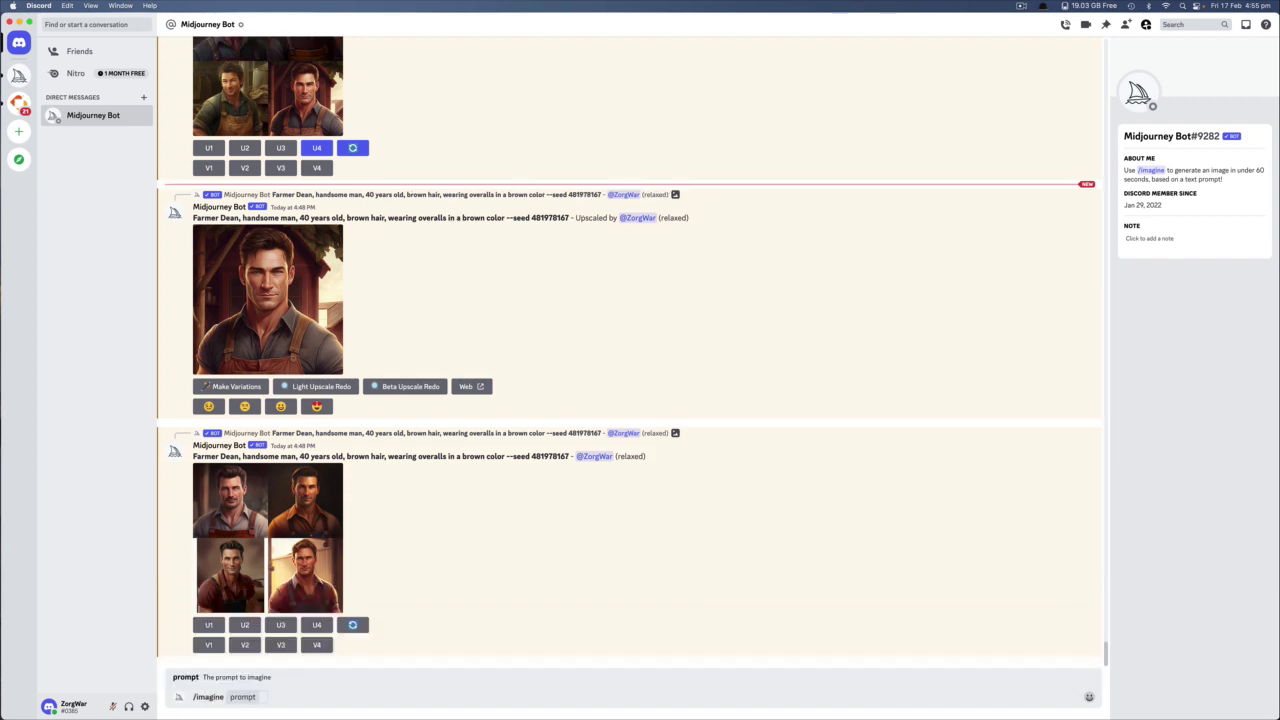
text(Door in a kitchen with magic and spells)
key(Return)
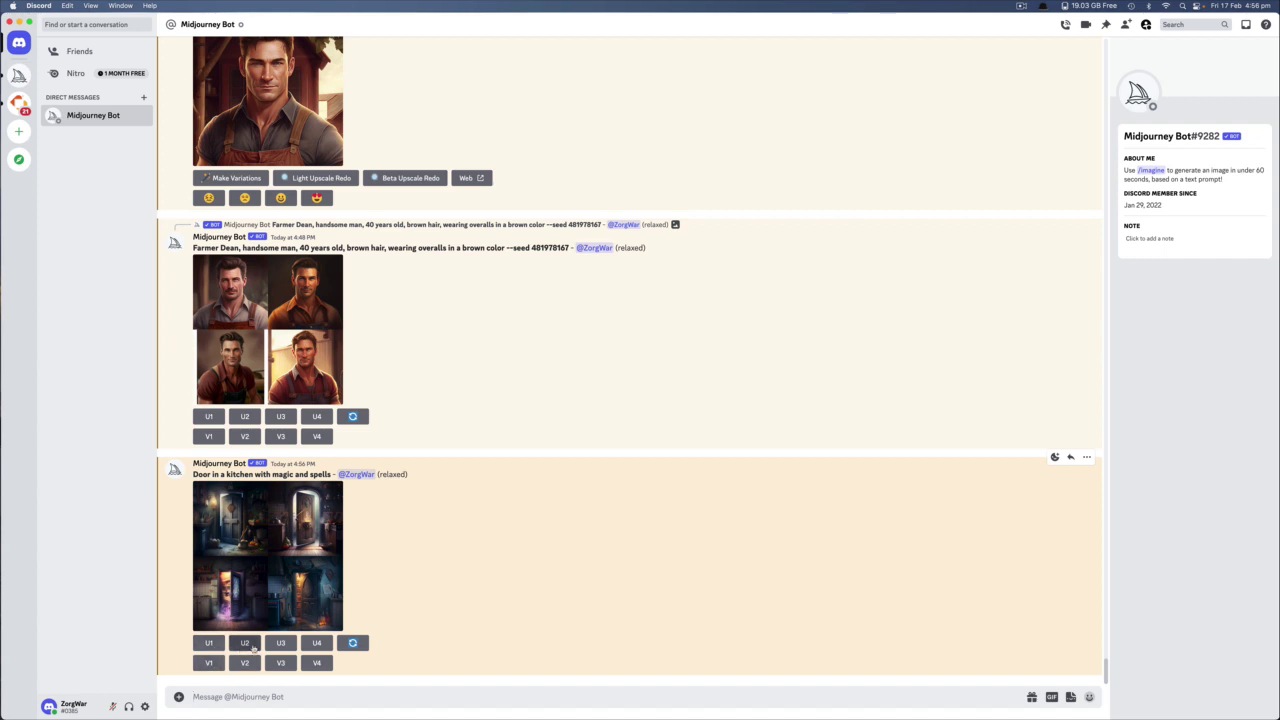
click(208, 644)
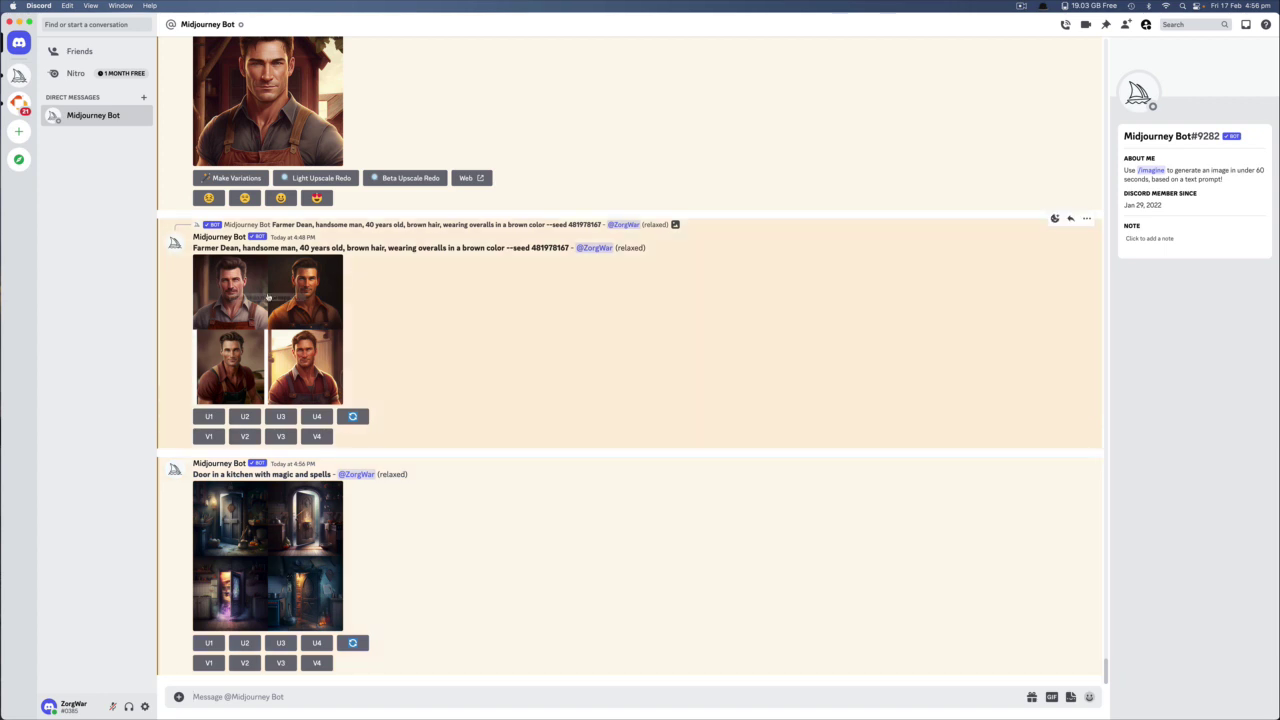
click(319, 314)
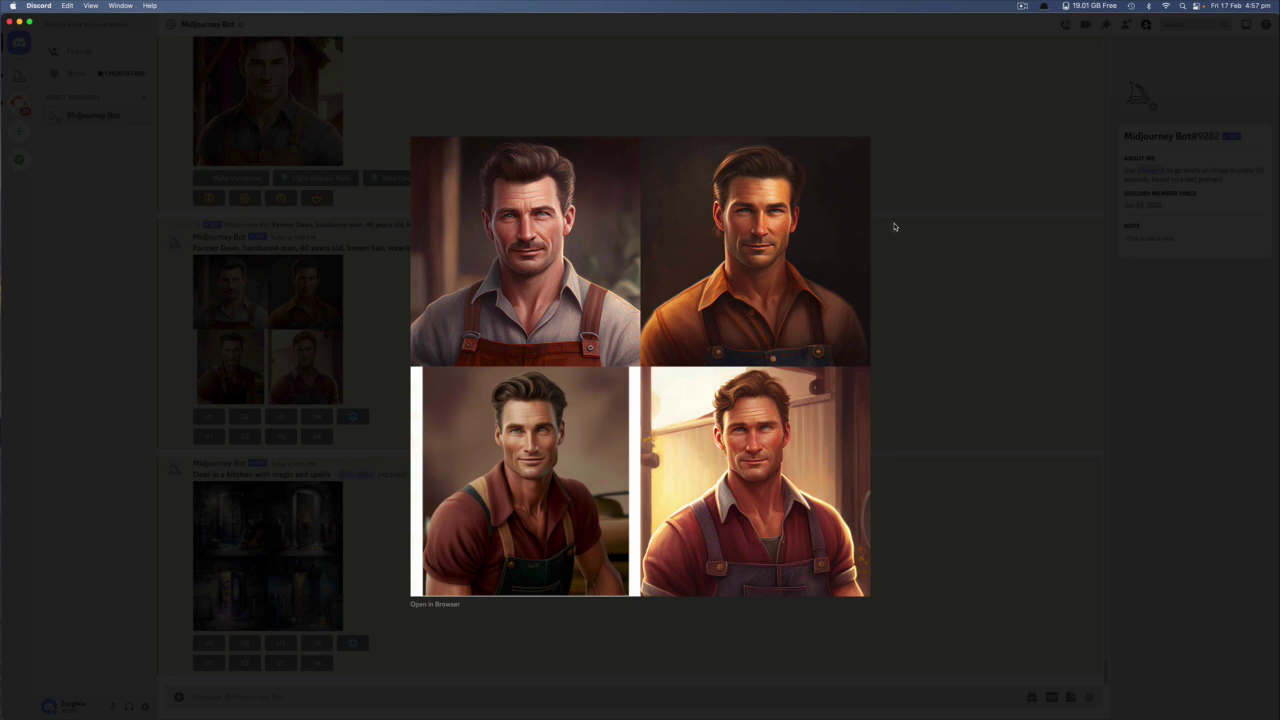
key(Escape)
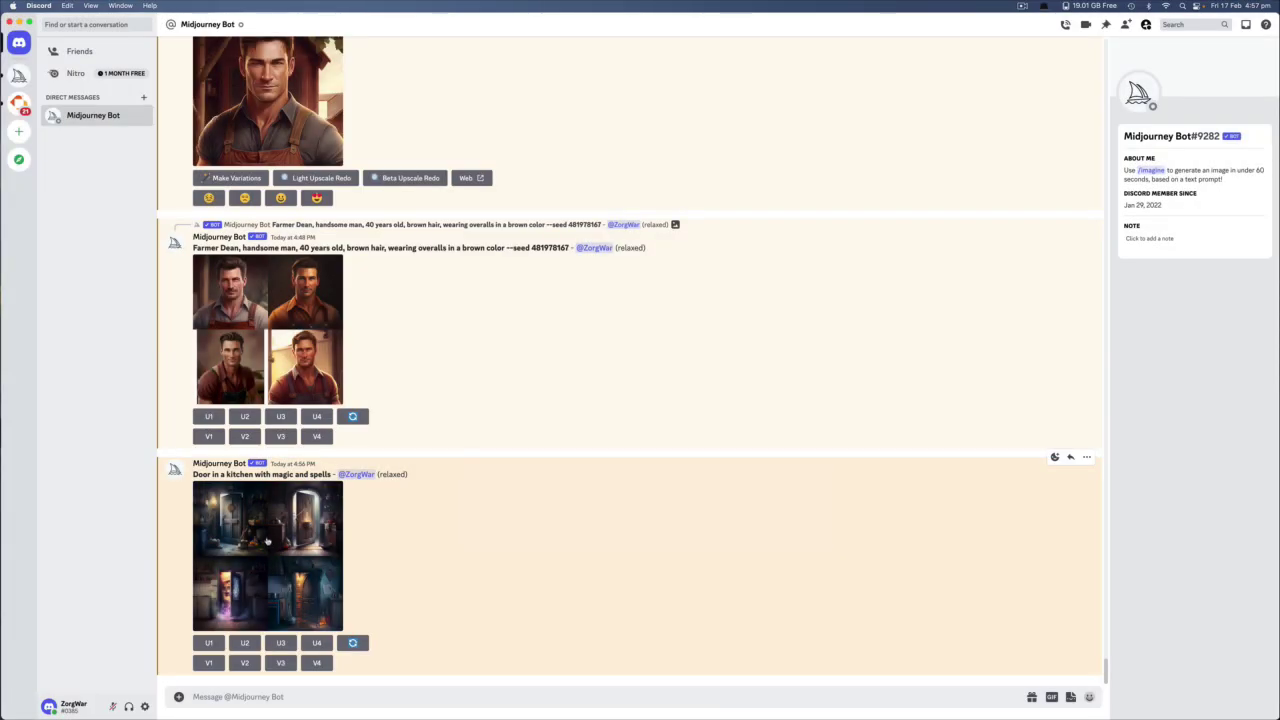
click(267, 541)
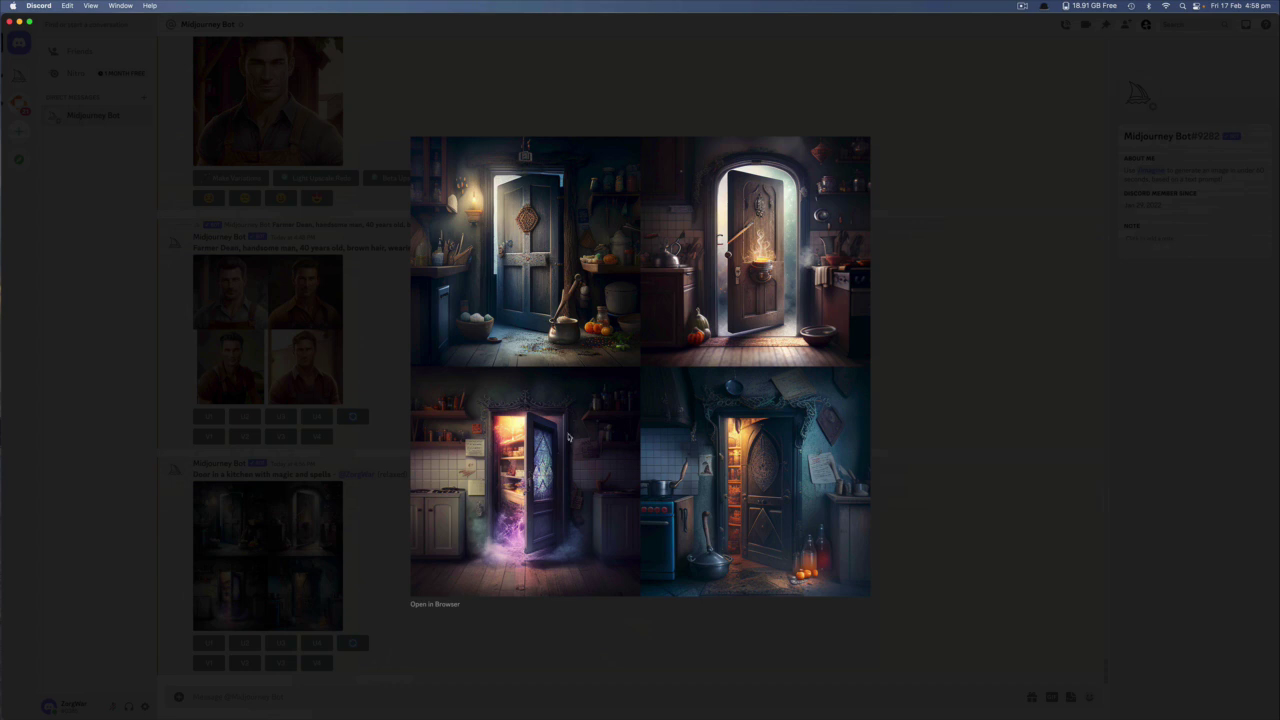
key(Escape)
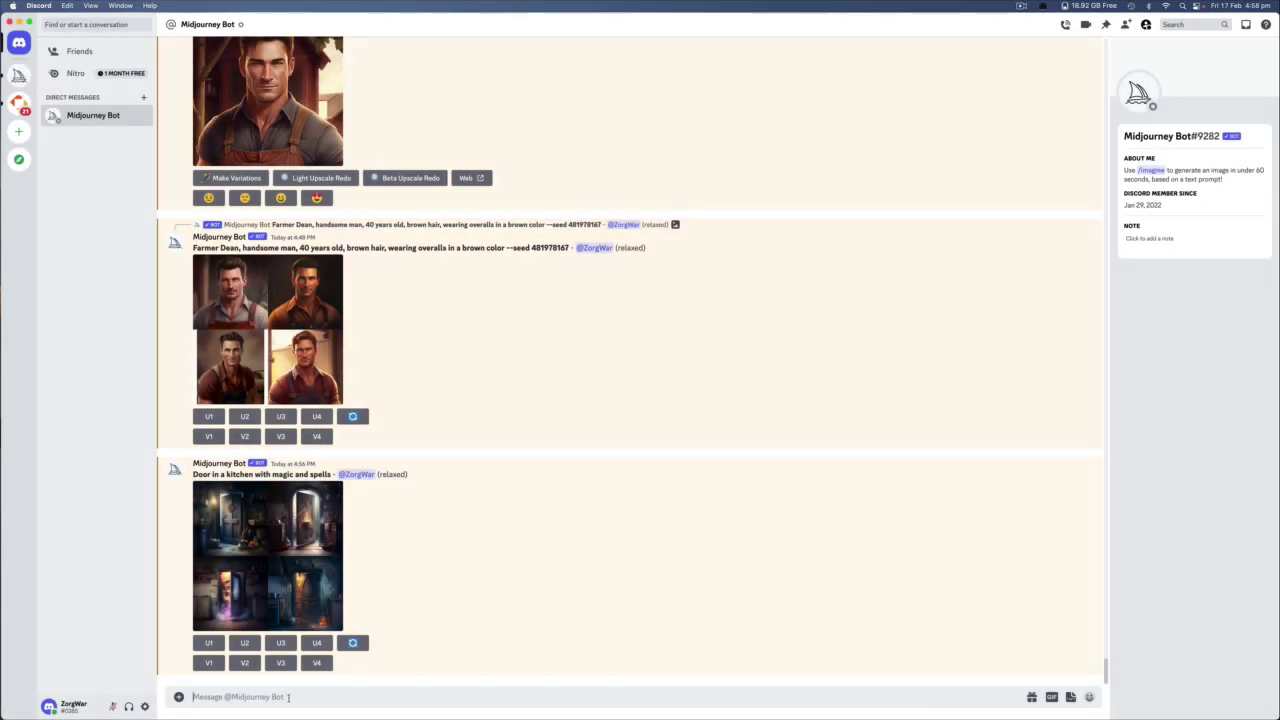
Step: Run /imagine with the pasted ChatGPT ocean soap description as the prompt
text(/imag)
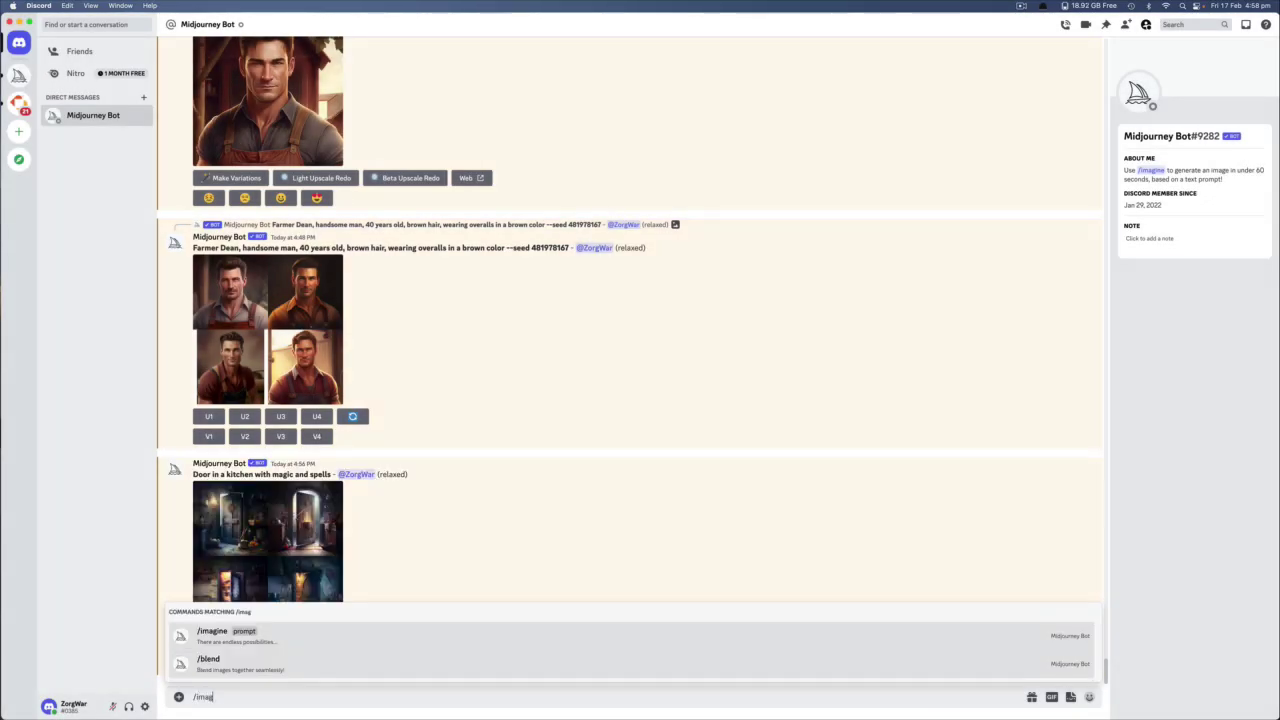
key(Tab)
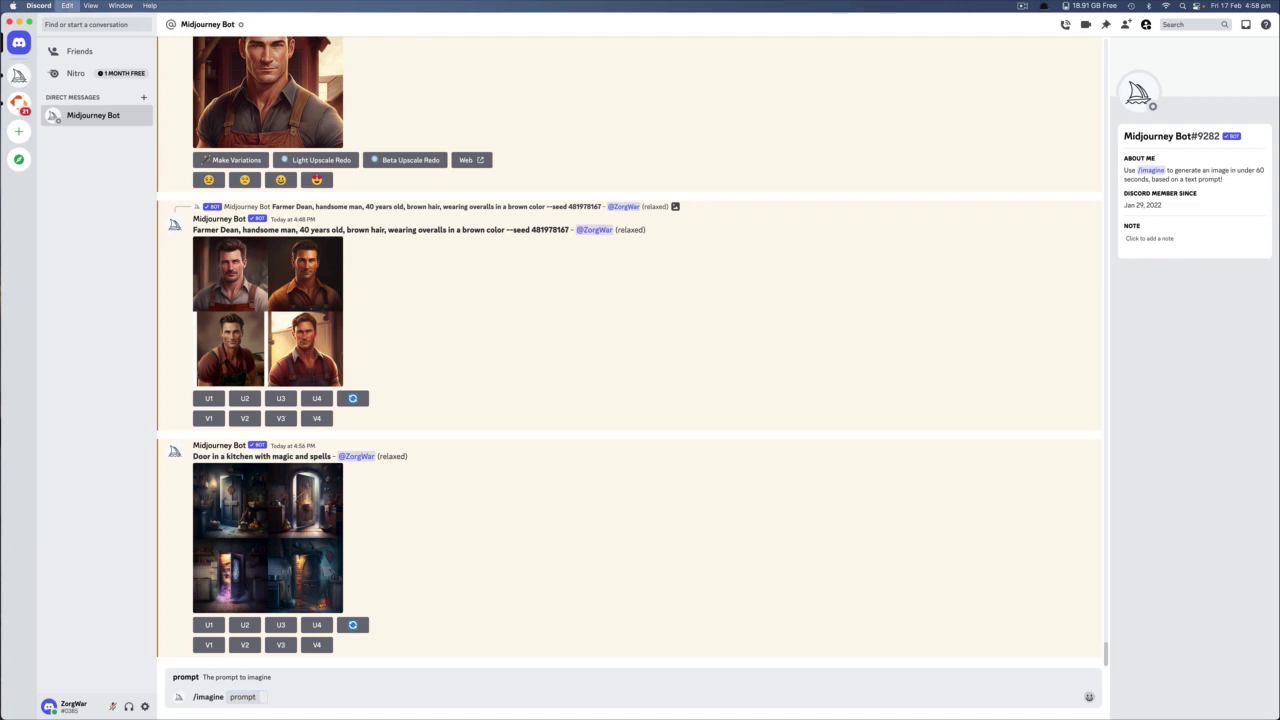
text(This ocean inspired bar of soap is a stunning work of art that evokes the majesty and tranquility of the sea. With its shimmering blue and green hues and gentle, swirling textures, it is a true sensory delight. The fragrance is crisp and invigorating, like a fresh sea breeze, with hints of salty spray and sun-warmed sand. The lather is rich and creamy, leaving skin feeling soft, smooth, and nourished. Each bar is carefully crafted from the finest natural ingredients, including nourishing oils, exfoliating salts, and hydrating seaweed extracts. This soap is not just a cleansing tool, but a luxurious indulgence that will transport you to the ocean's shores.)
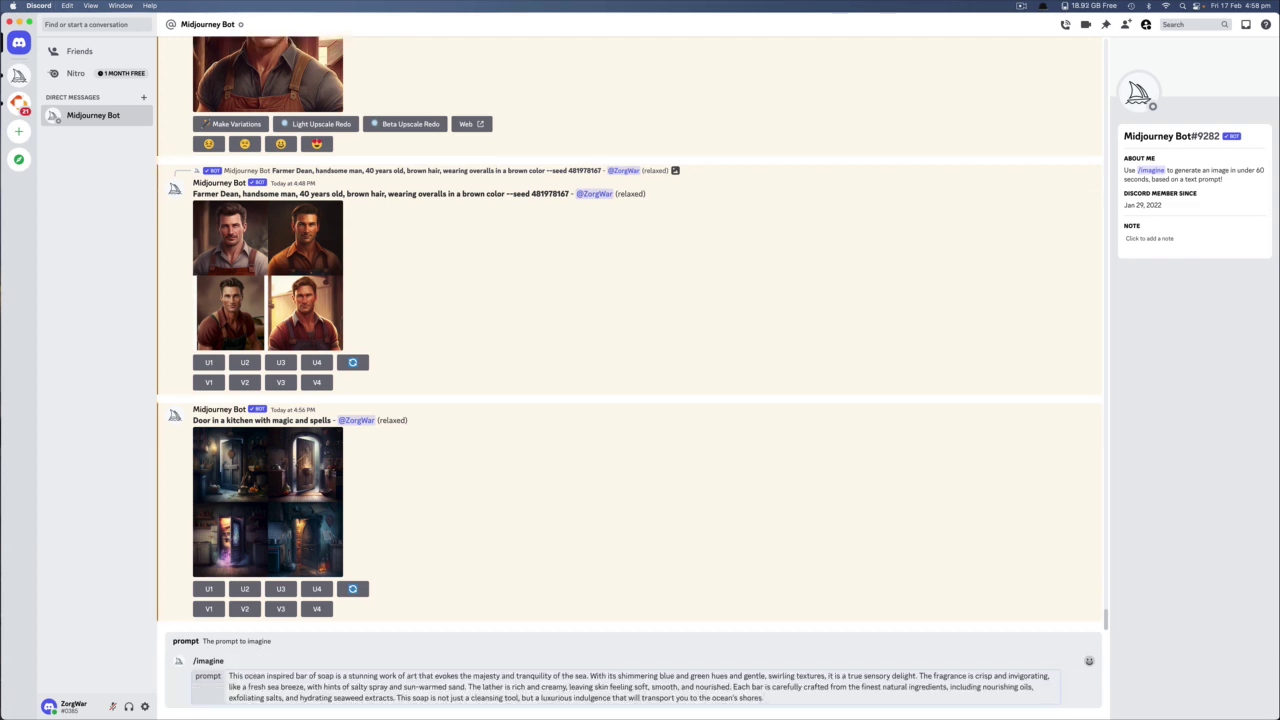
key(Return)
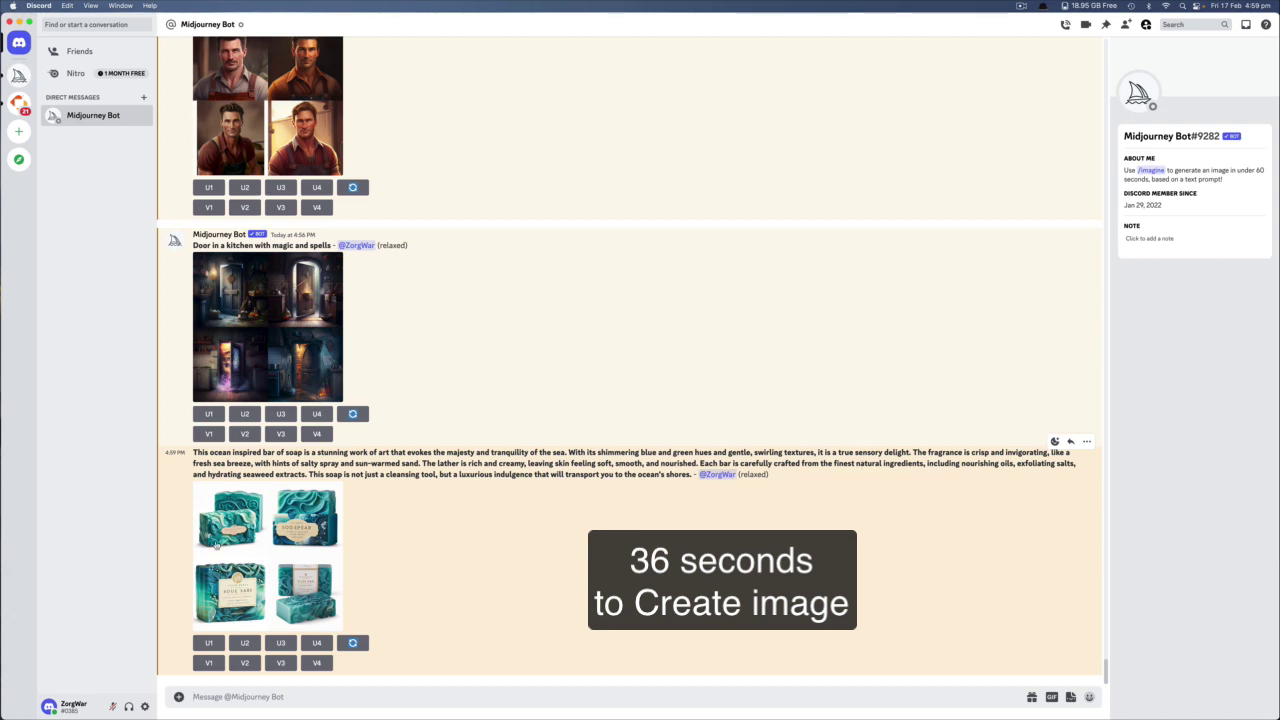
click(275, 548)
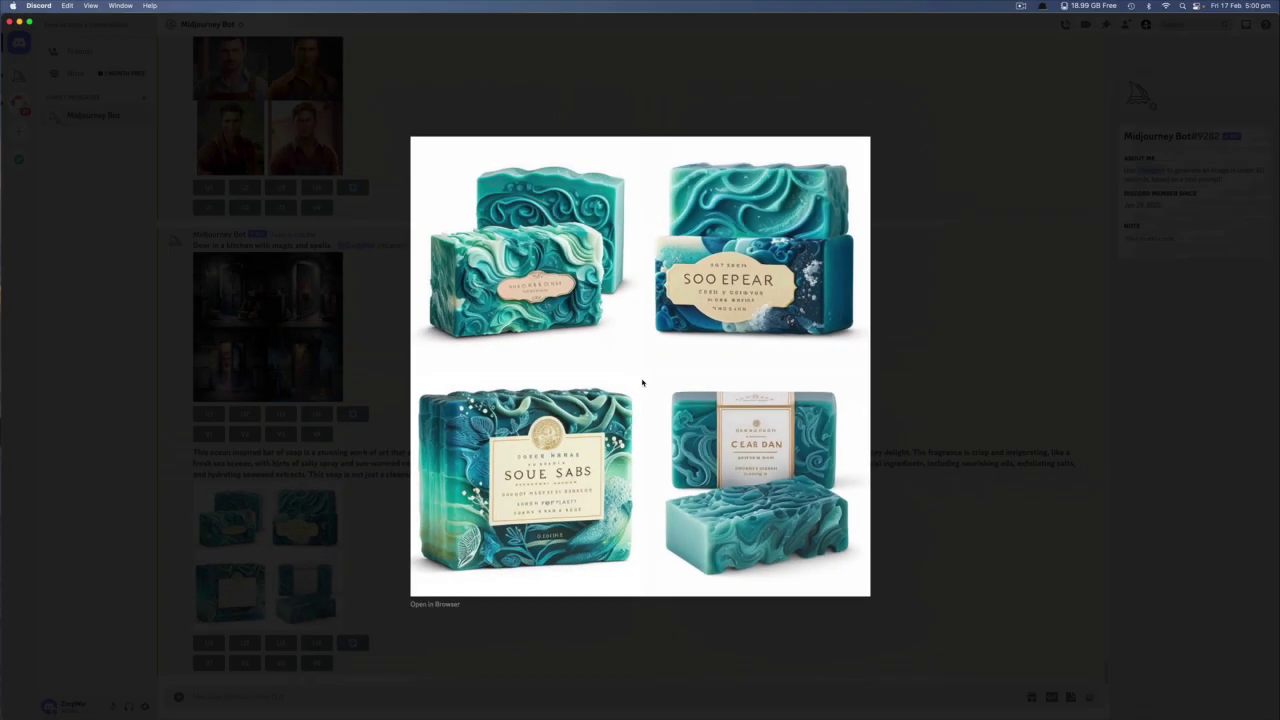
click(226, 676)
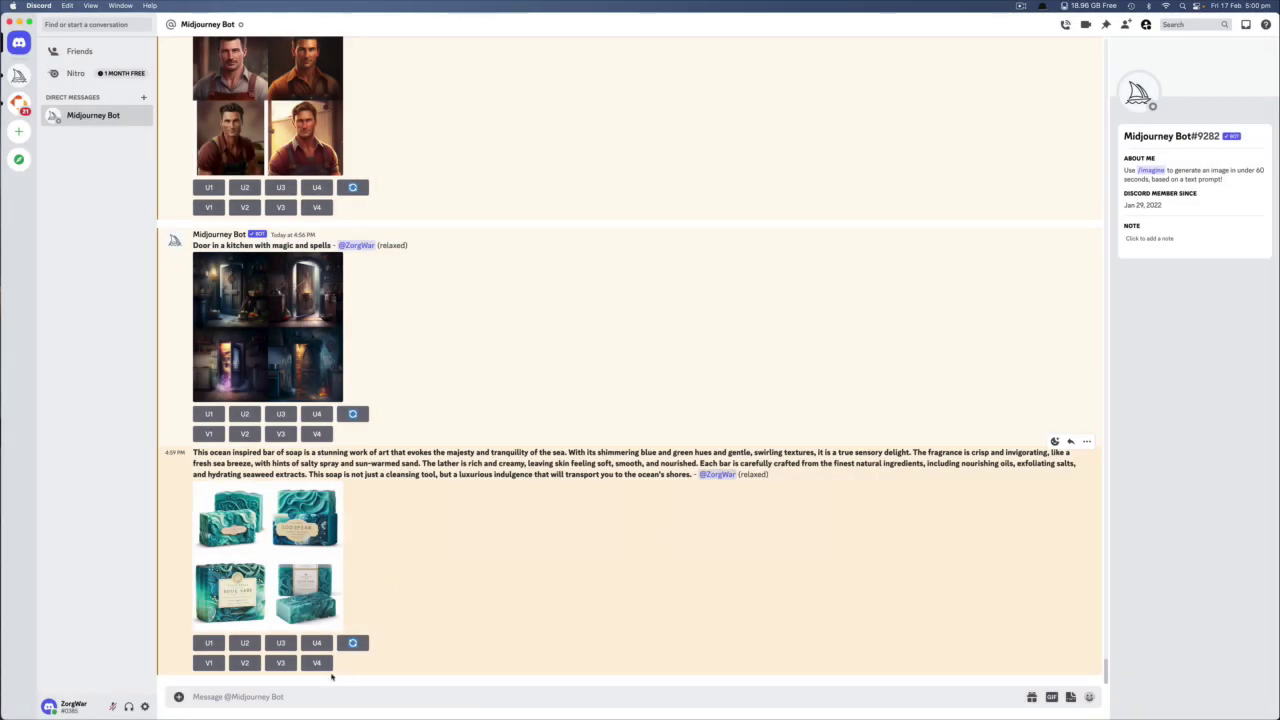
Step: Send /imagine with the prompt 'an ocean bar of soap. inspired by the beach and sea'
click(300, 703)
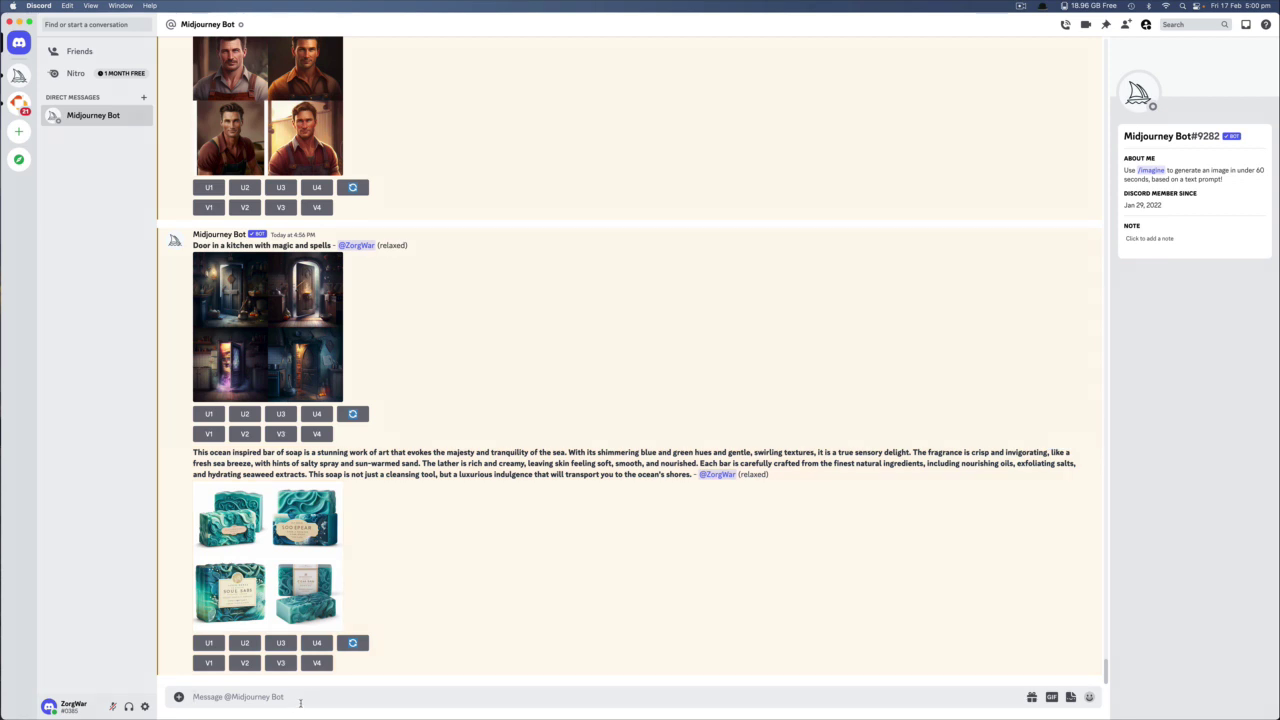
text(/imagine)
key(Tab)
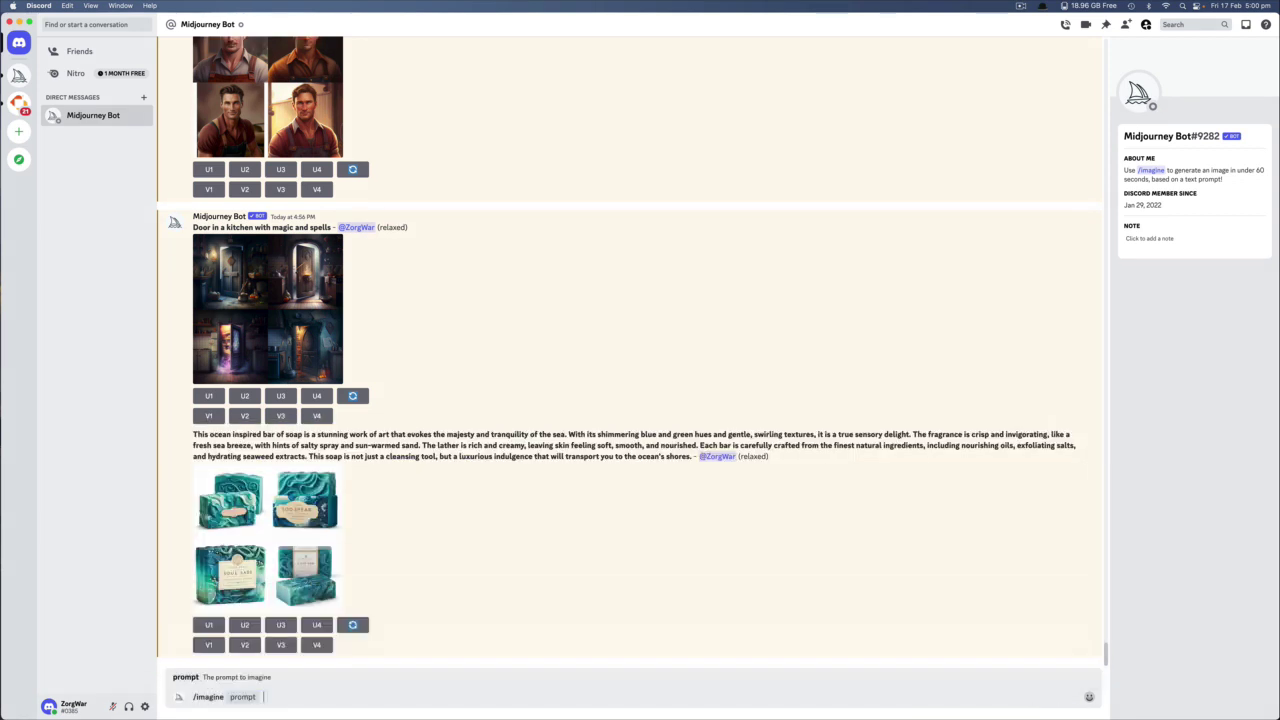
text(an ocean bar of soap. inspired by the)
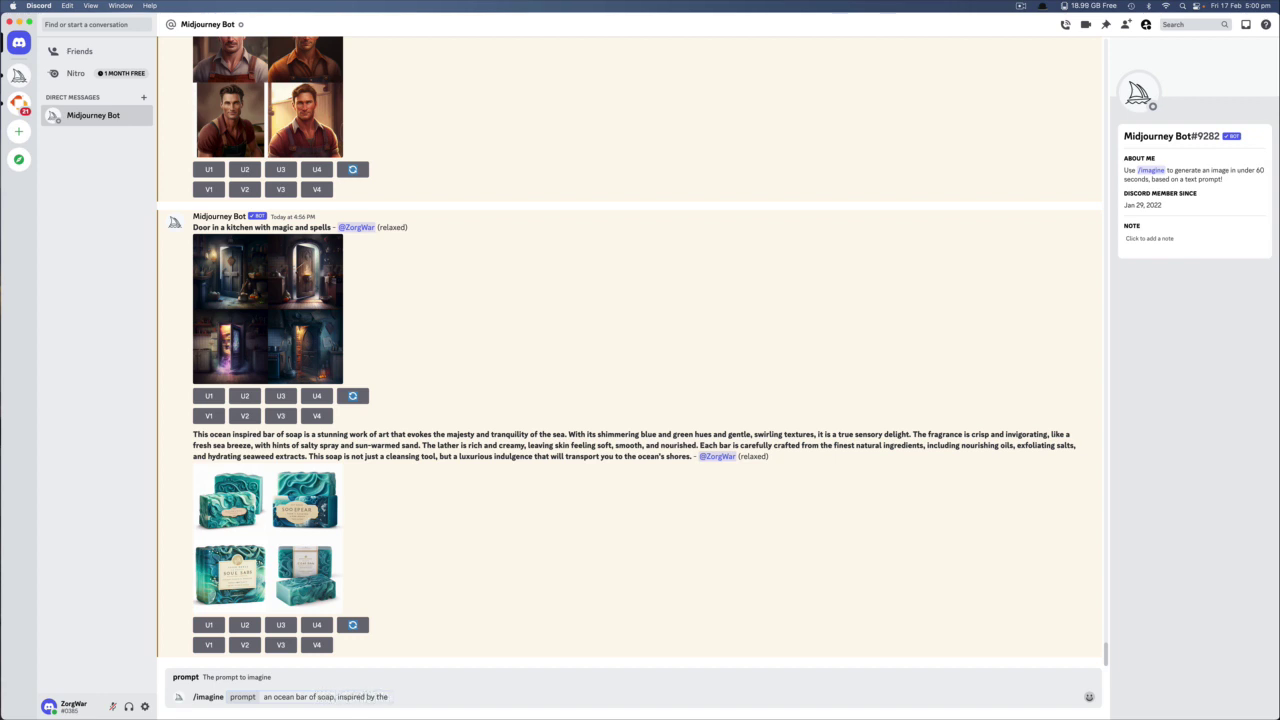
text( br)
key(BackSpace)
text(each and sea)
key(Return)
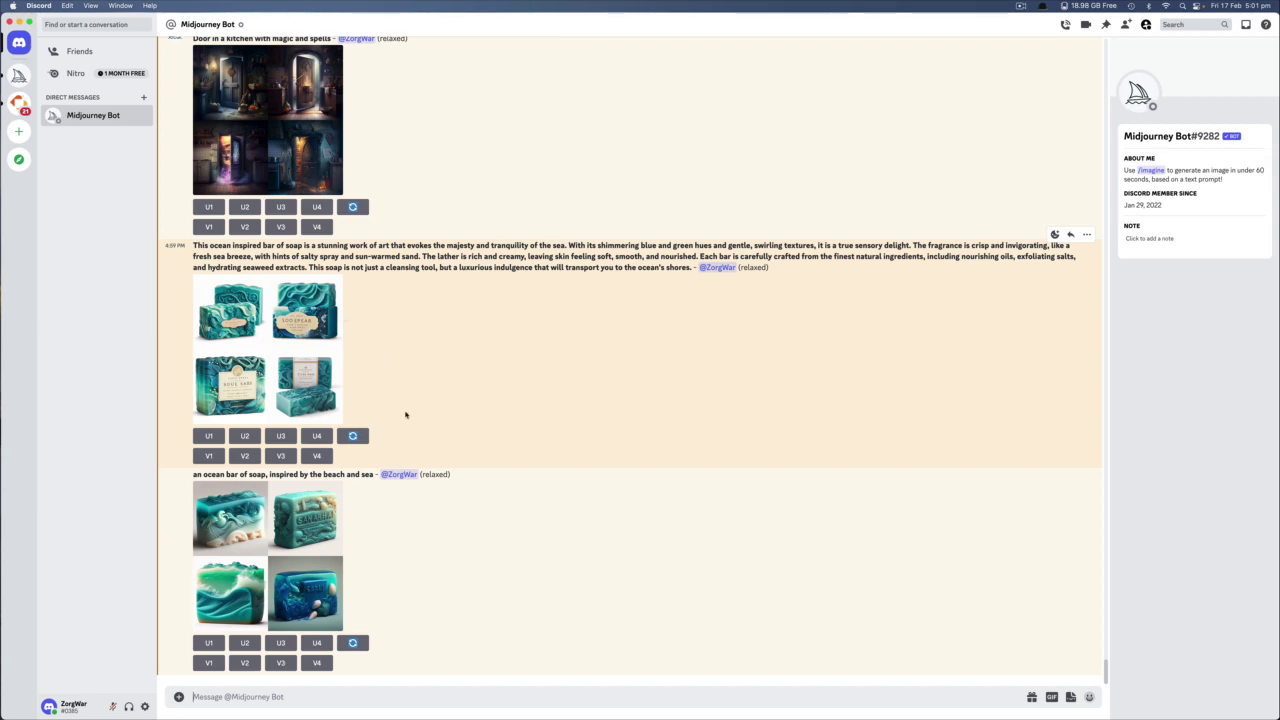
click(274, 554)
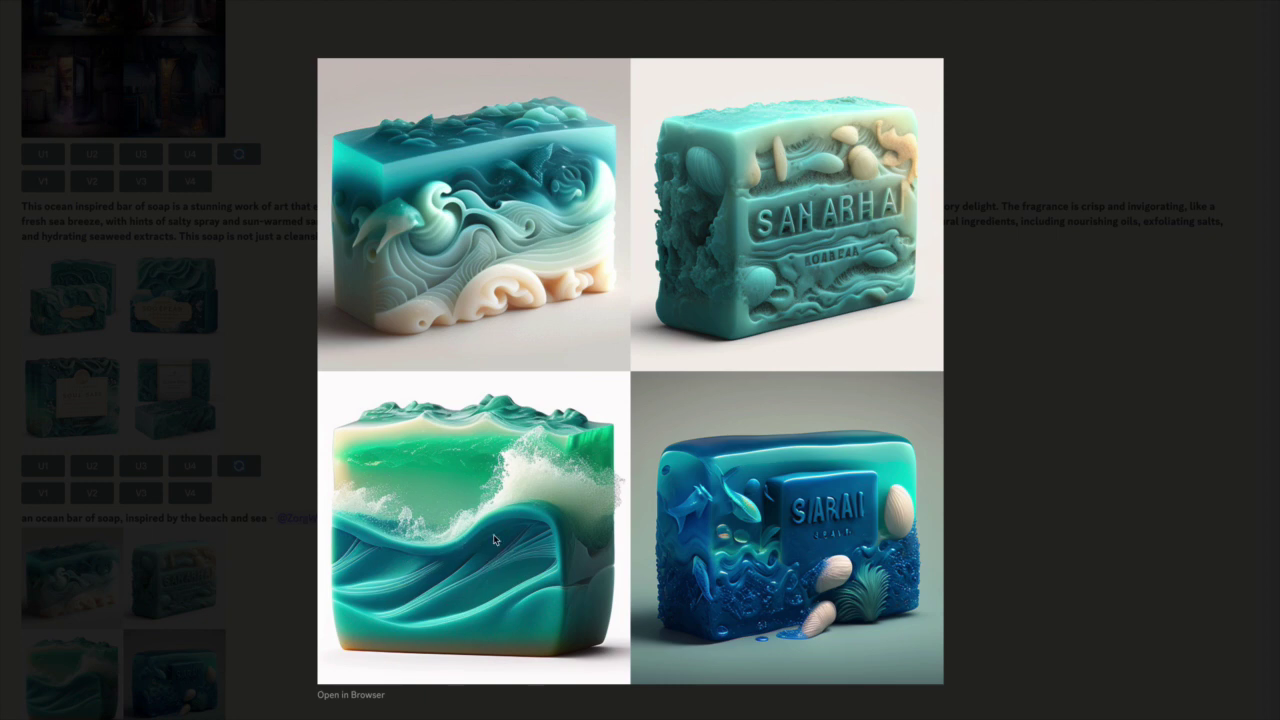
key(Escape)
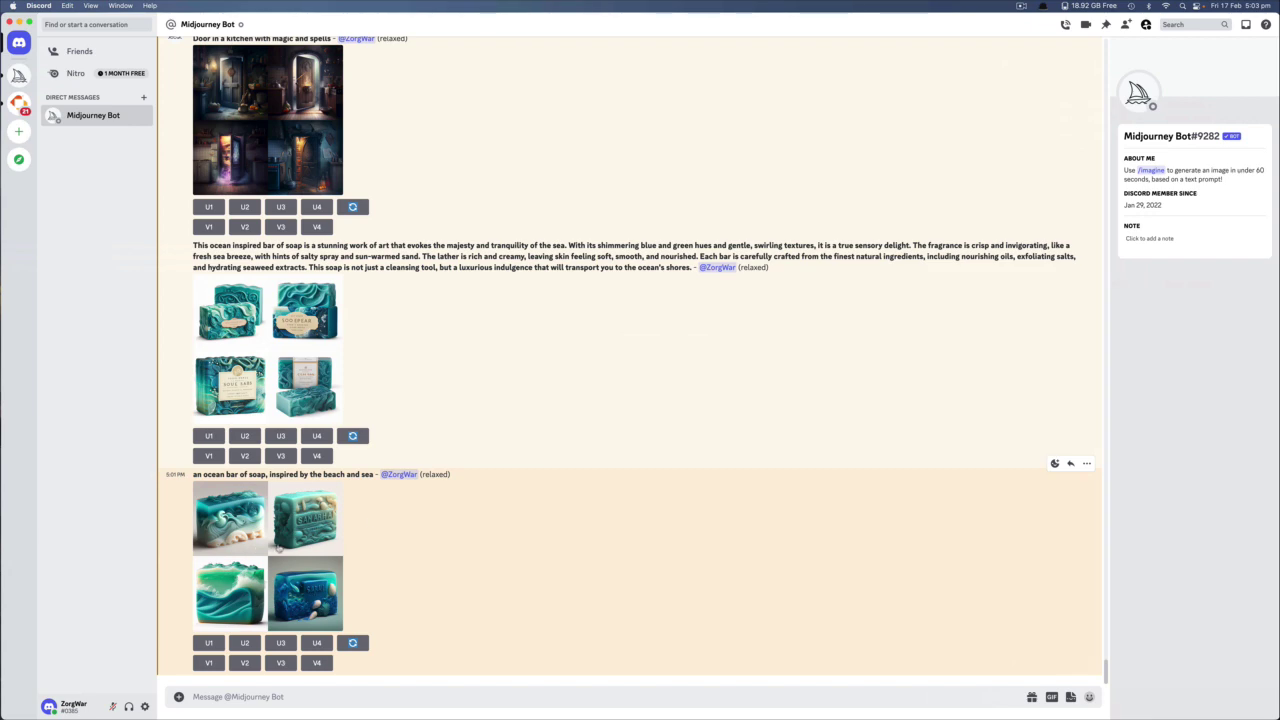
Step: Open the beach-and-sea soap grid in Discord's full-size image viewer
click(279, 549)
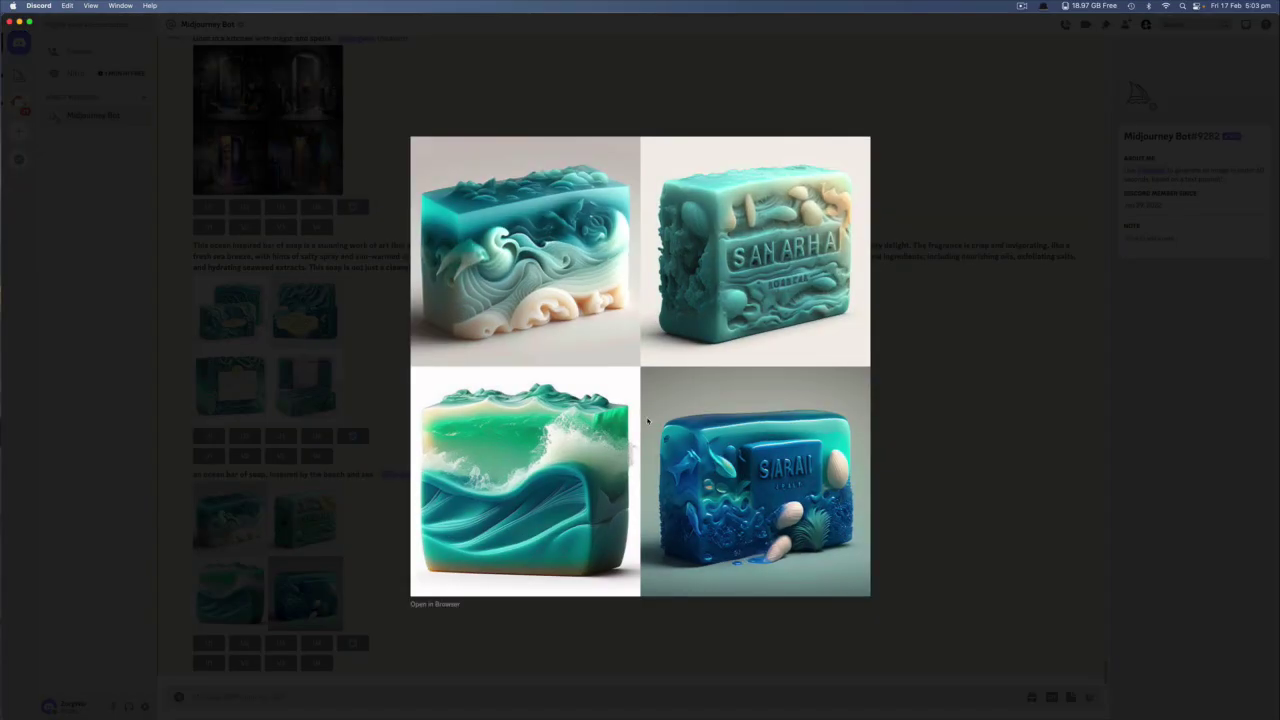